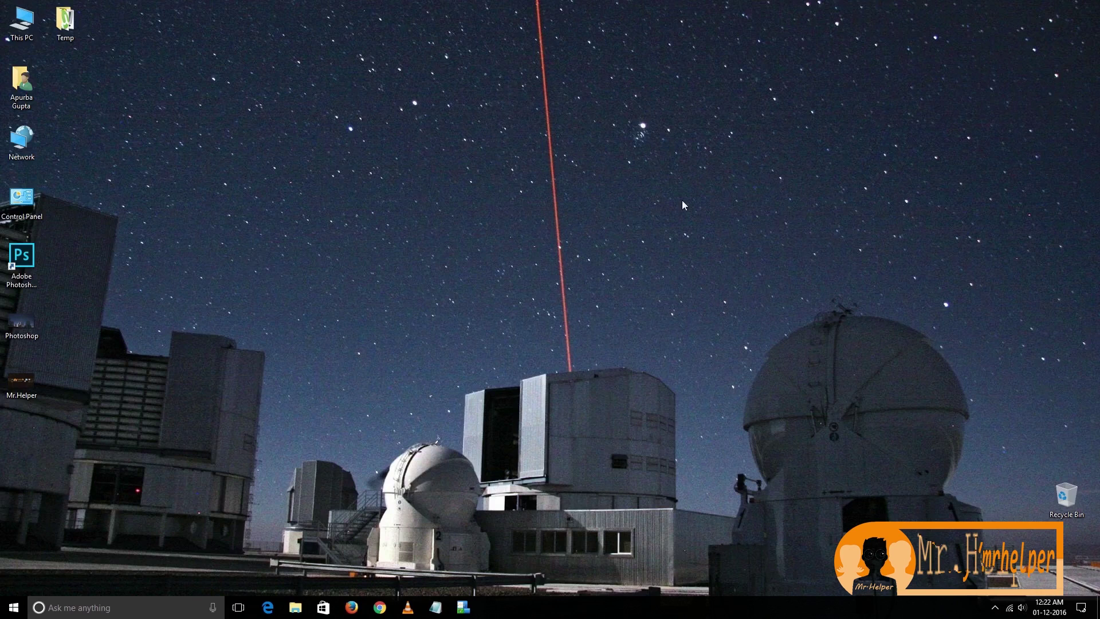
Launch Adobe Photoshop CC 2017 from its desktop shortcut
{"action": "double_click", "coordinate": [23, 260]}
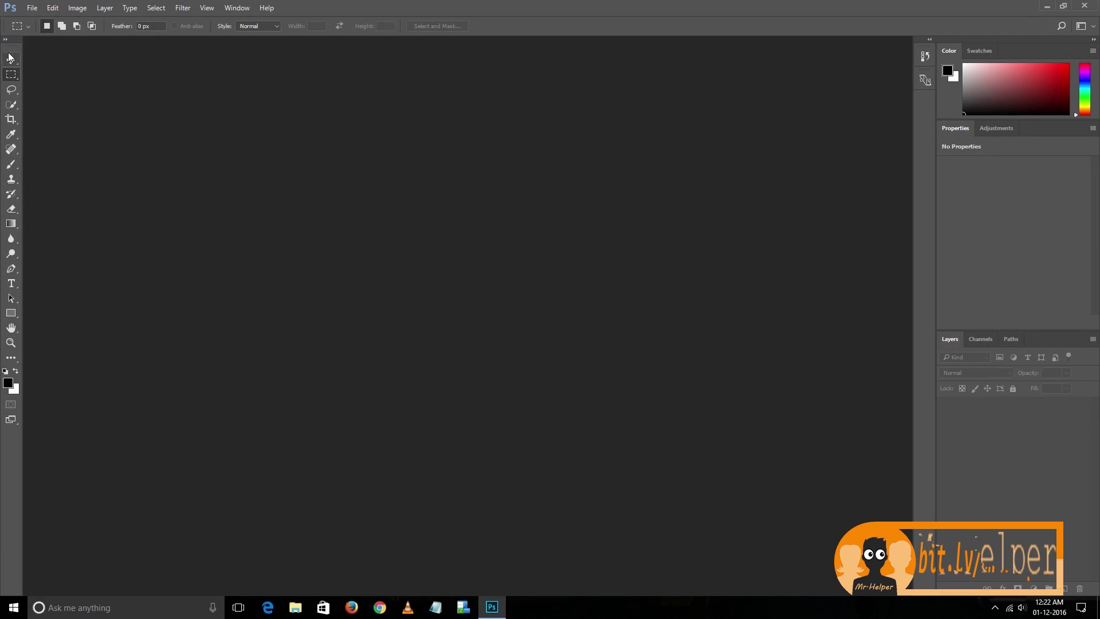
Float the Tools, Color, Swatches and Layers panels out over the canvas
{"action": "left_click_drag", "start_coordinate": [15, 41], "coordinate": [275, 137]}
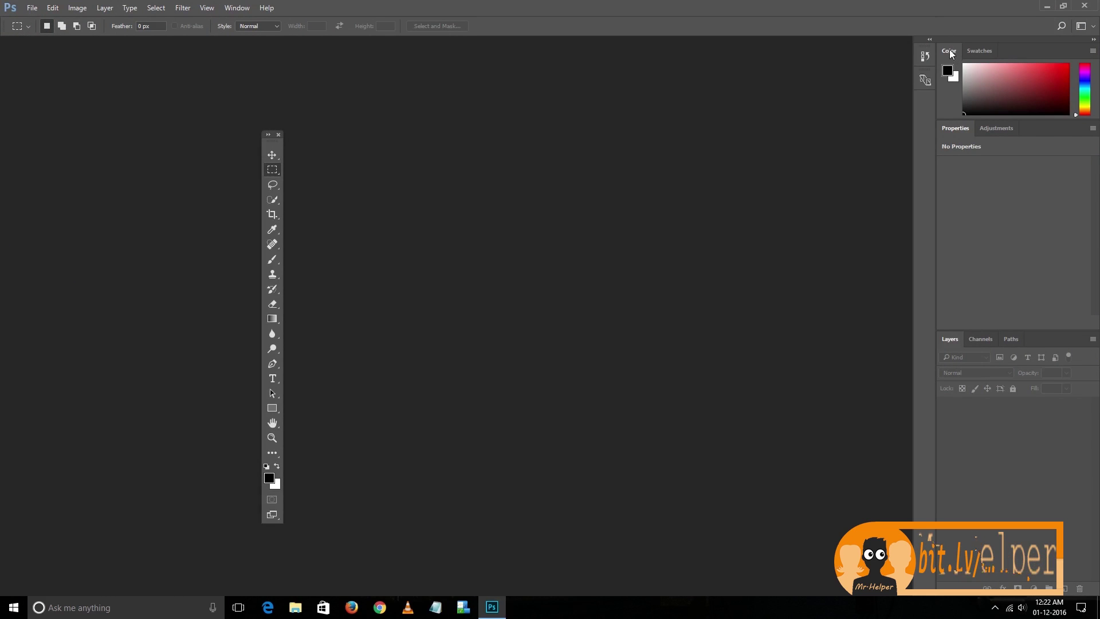
{"action": "left_click", "coordinate": [926, 81]}
{"action": "left_click_drag", "start_coordinate": [985, 52], "coordinate": [515, 262]}
{"action": "left_click_drag", "start_coordinate": [986, 339], "coordinate": [677, 323]}
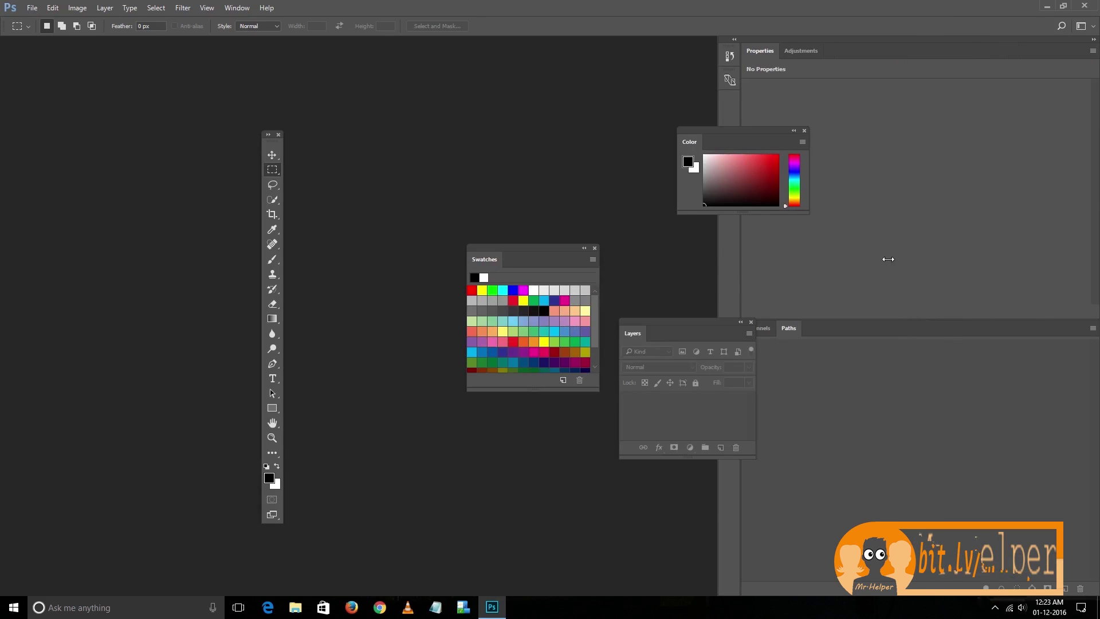
Float the Paths, Properties, Adjustments, icon and Channels panels, emptying the right dock
{"action": "left_click_drag", "start_coordinate": [788, 328], "coordinate": [615, 223]}
{"action": "left_click_drag", "start_coordinate": [761, 51], "coordinate": [395, 97]}
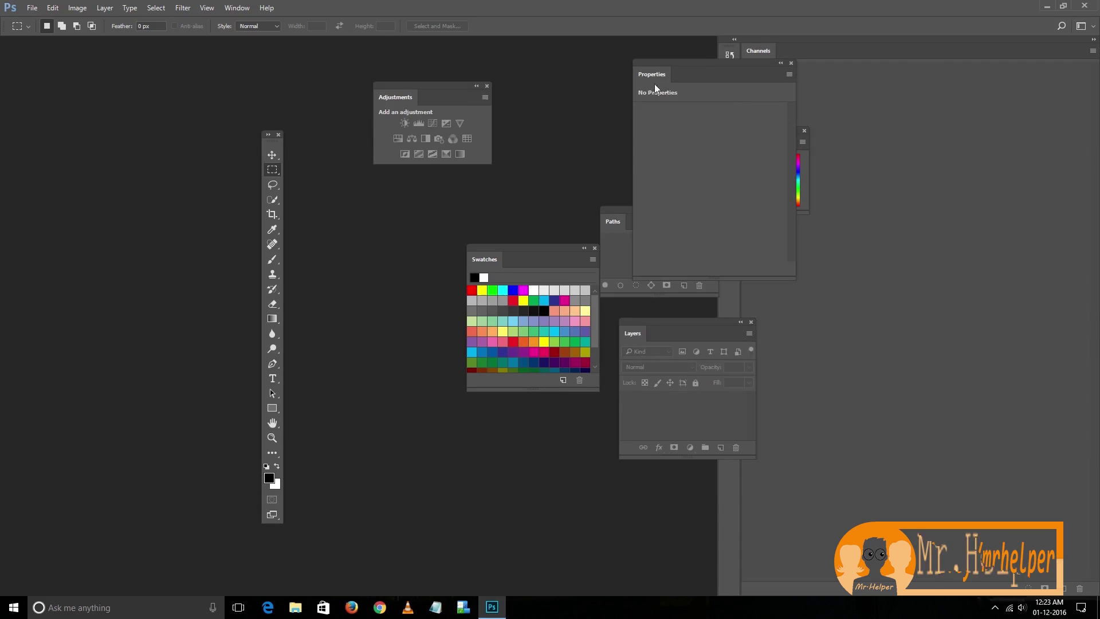
{"action": "left_click_drag", "start_coordinate": [660, 77], "coordinate": [511, 154]}
{"action": "left_click_drag", "start_coordinate": [726, 54], "coordinate": [682, 65]}
{"action": "left_click_drag", "start_coordinate": [762, 52], "coordinate": [966, 176]}
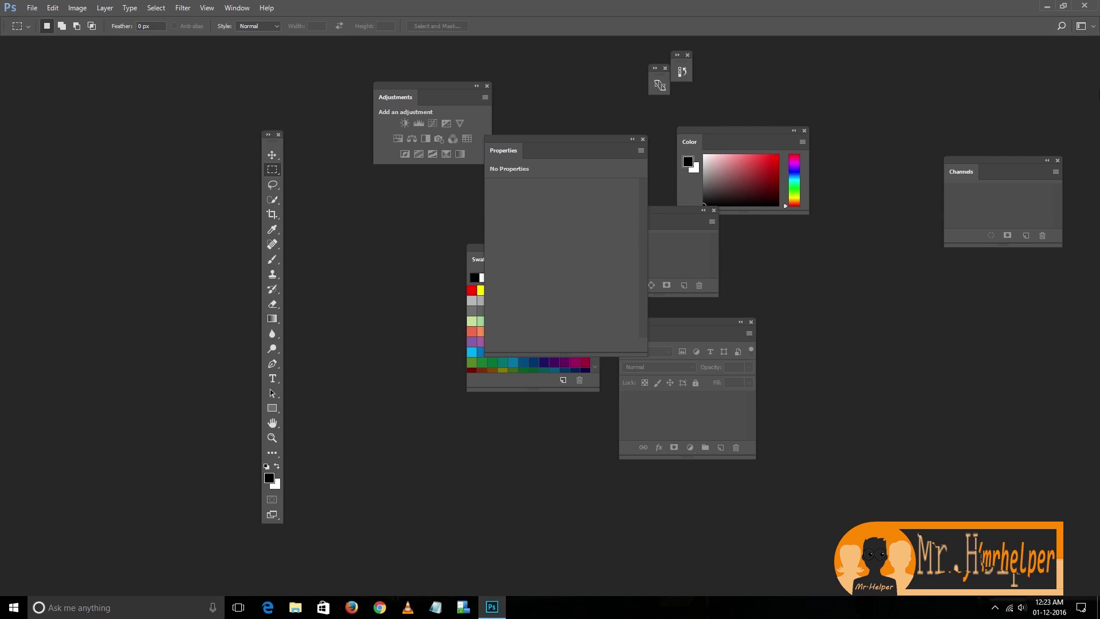
Reset Essentials twice to redock Color, Properties and Layers and collapse the Libraries column
{"action": "left_click", "coordinate": [1095, 27]}
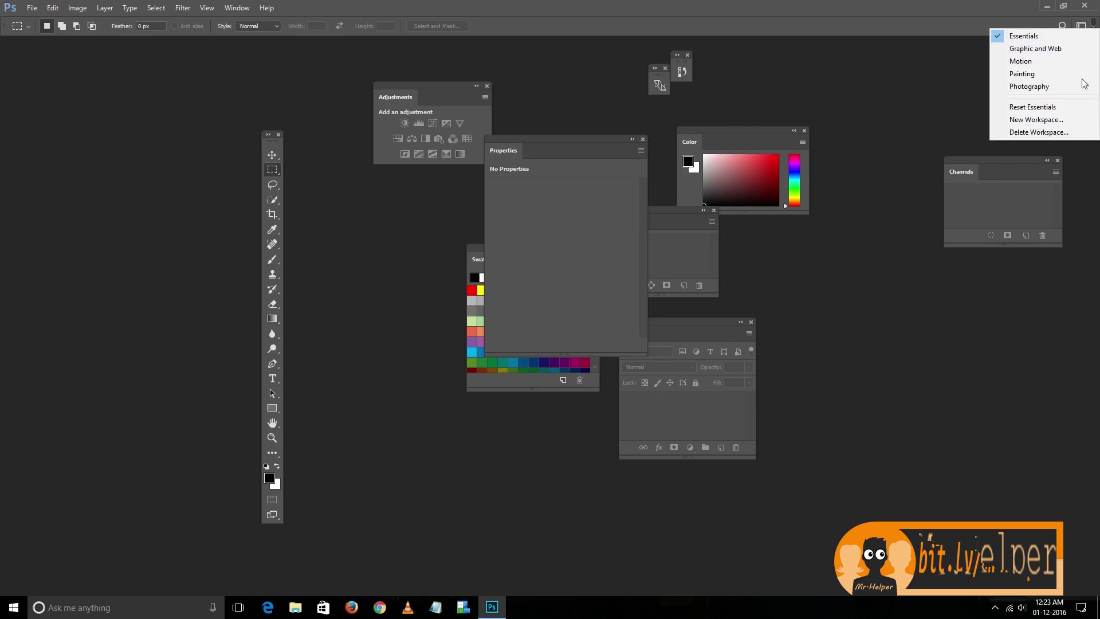
{"action": "left_click", "coordinate": [1080, 110]}
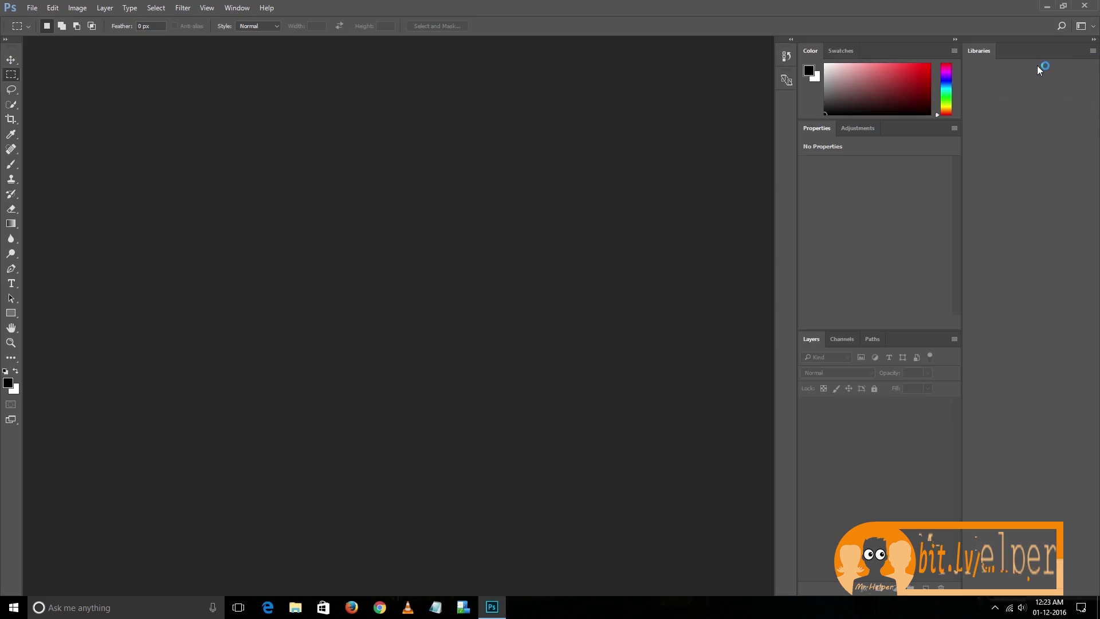
{"action": "left_click", "coordinate": [1095, 27]}
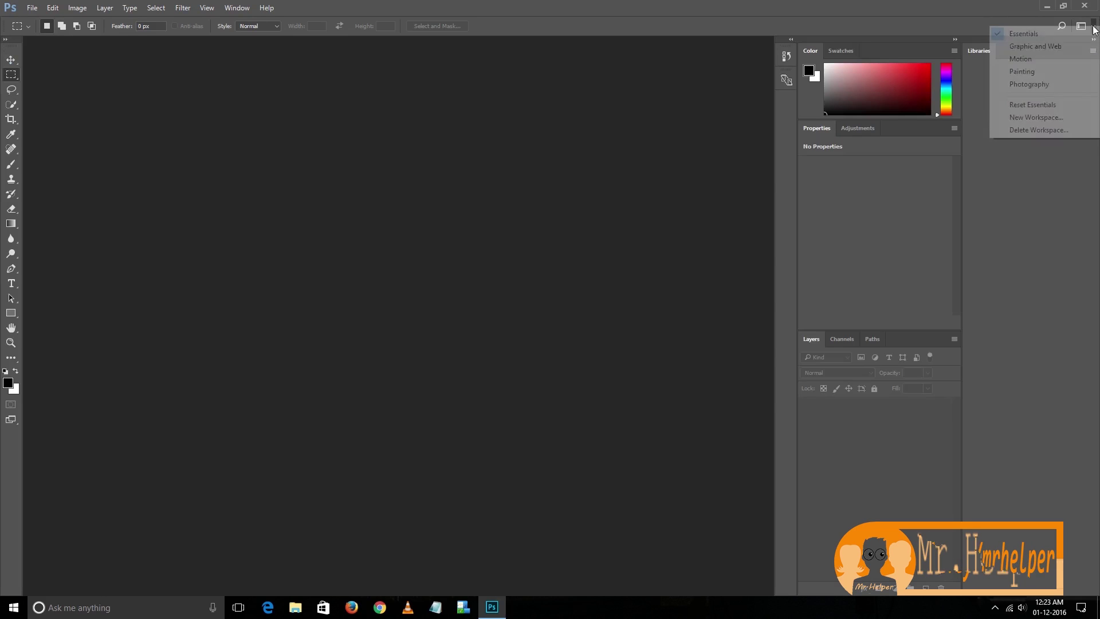
{"action": "left_click", "coordinate": [993, 257]}
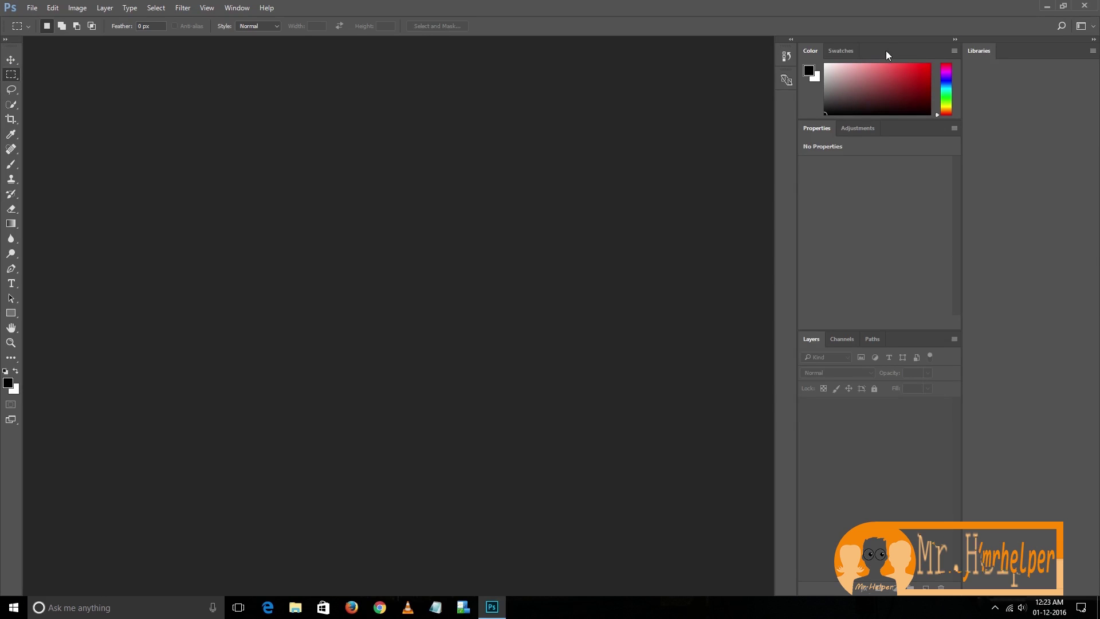
{"action": "left_click", "coordinate": [1093, 26]}
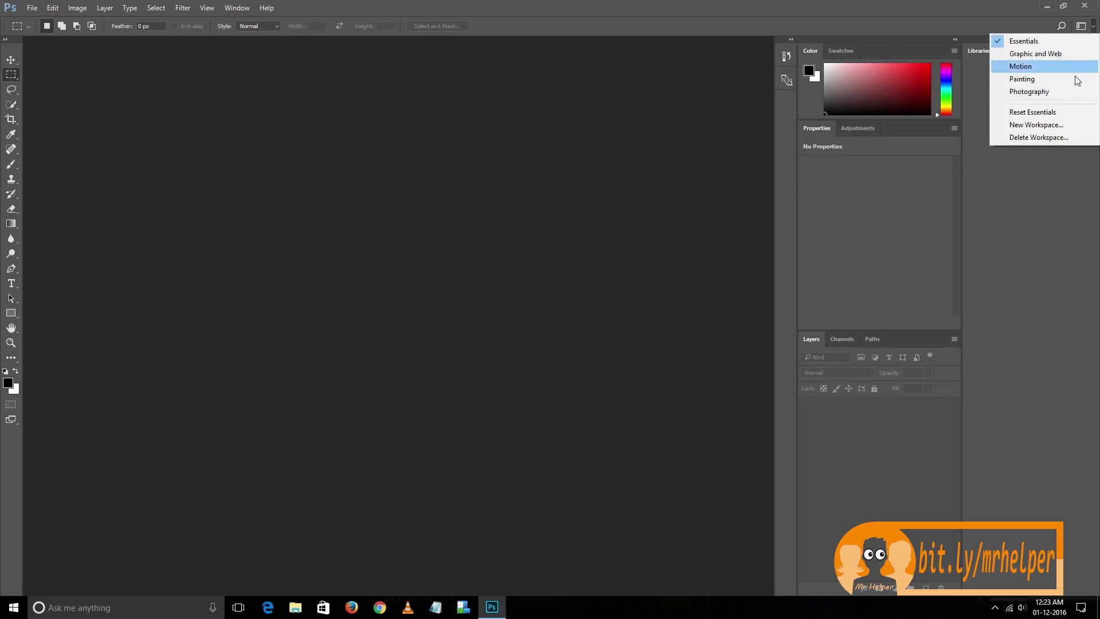
{"action": "left_click", "coordinate": [1077, 113]}
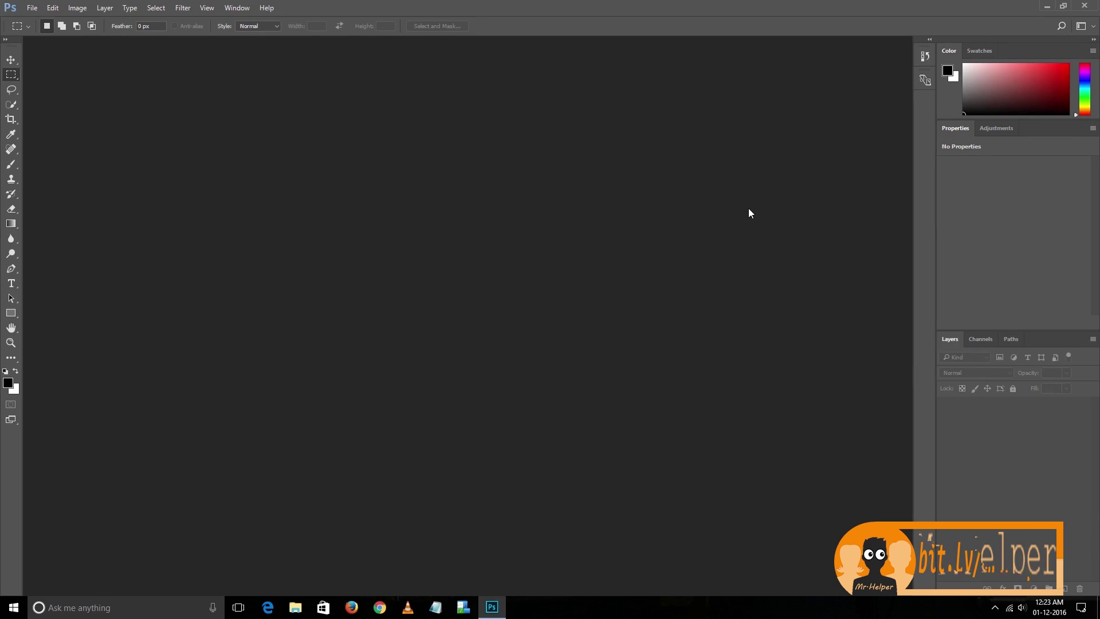
{"action": "left_click", "coordinate": [1094, 26]}
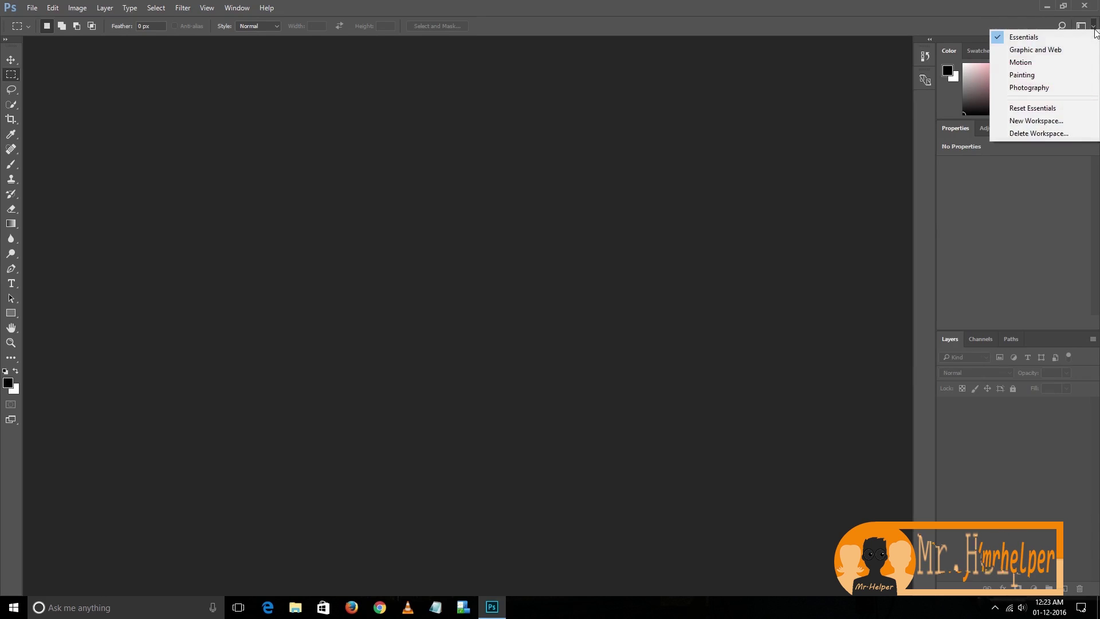
{"action": "left_click", "coordinate": [662, 242]}
{"action": "left_click", "coordinate": [247, 12]}
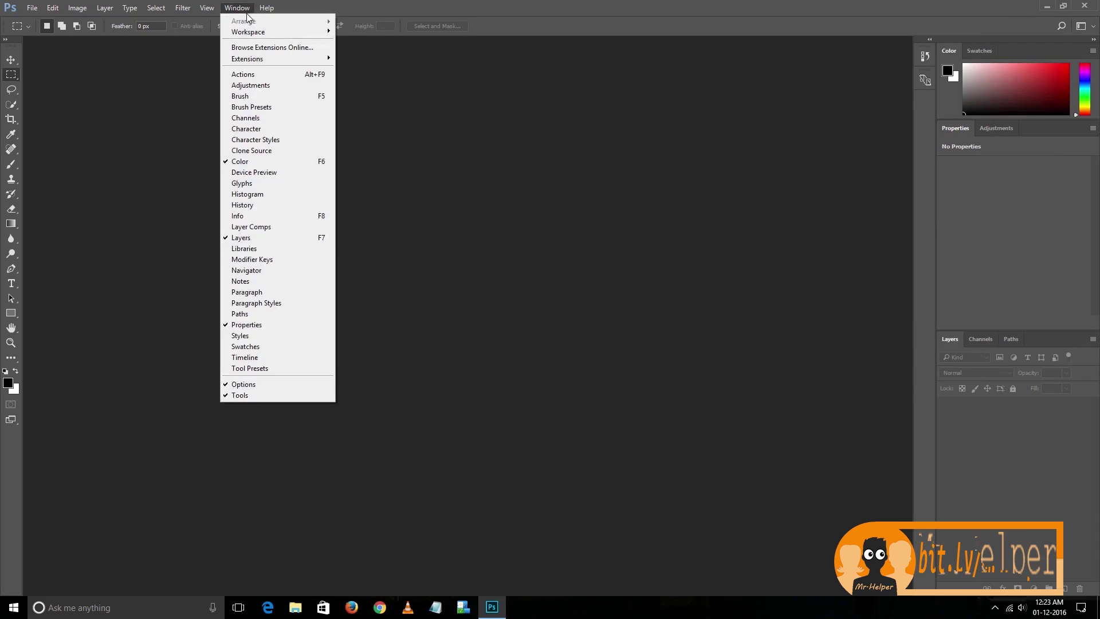
{"action": "mouse_move", "coordinate": [266, 32]}
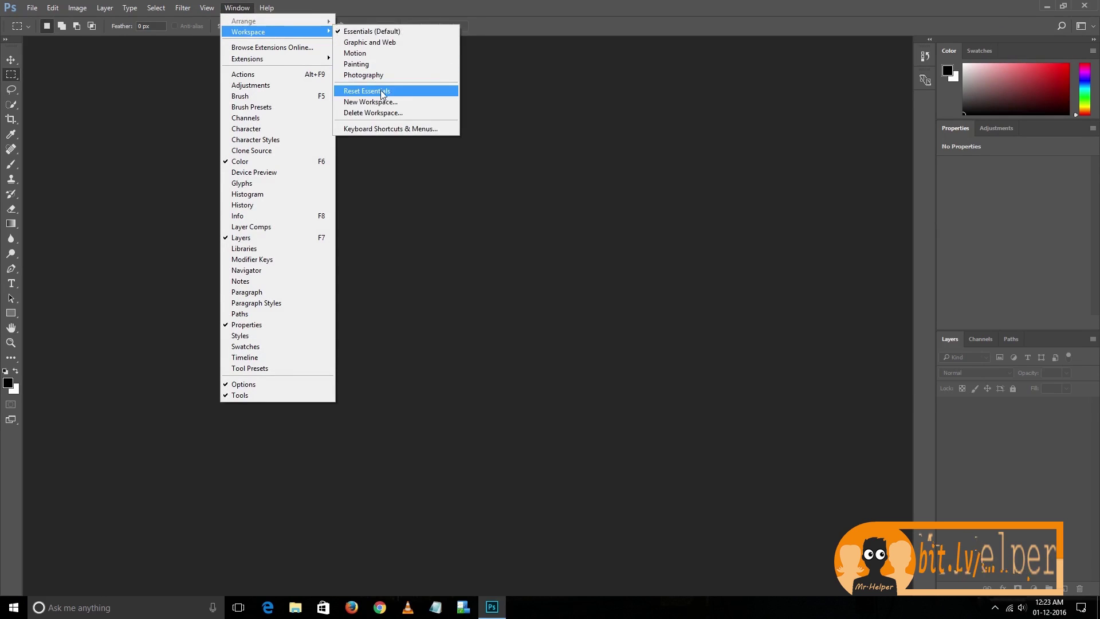
{"action": "left_click", "coordinate": [540, 136]}
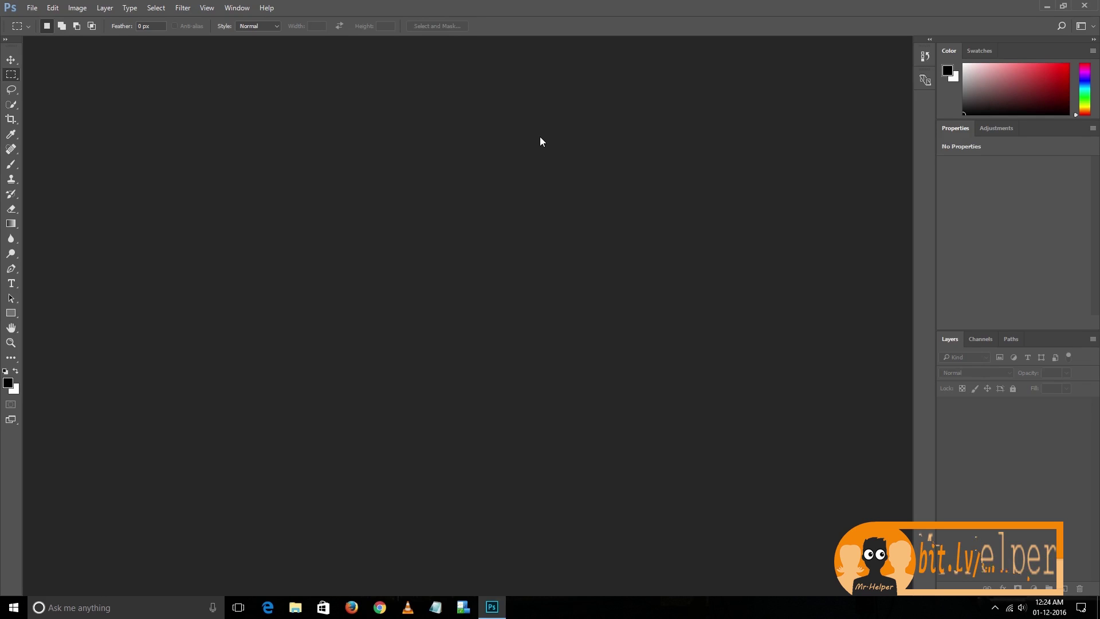
Float the Color, Swatches, Properties and Adjustments panels out over the canvas
{"action": "left_click", "coordinate": [1090, 27]}
{"action": "left_click", "coordinate": [757, 216]}
{"action": "left_click_drag", "start_coordinate": [943, 51], "coordinate": [492, 246]}
{"action": "left_click_drag", "start_coordinate": [963, 53], "coordinate": [611, 161]}
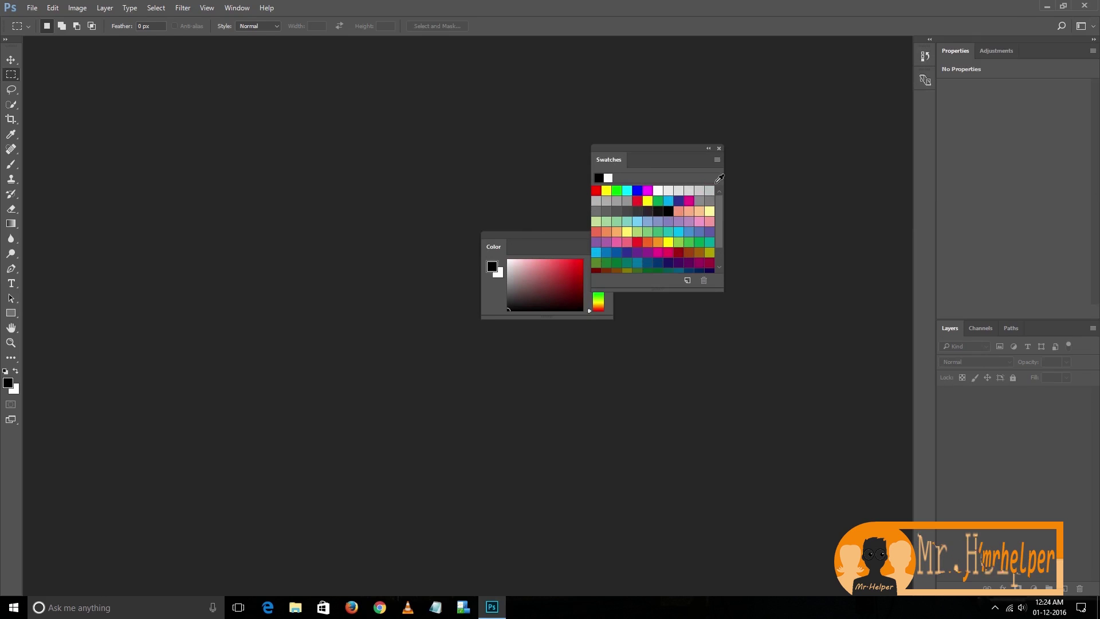
{"action": "left_click_drag", "start_coordinate": [954, 51], "coordinate": [803, 169]}
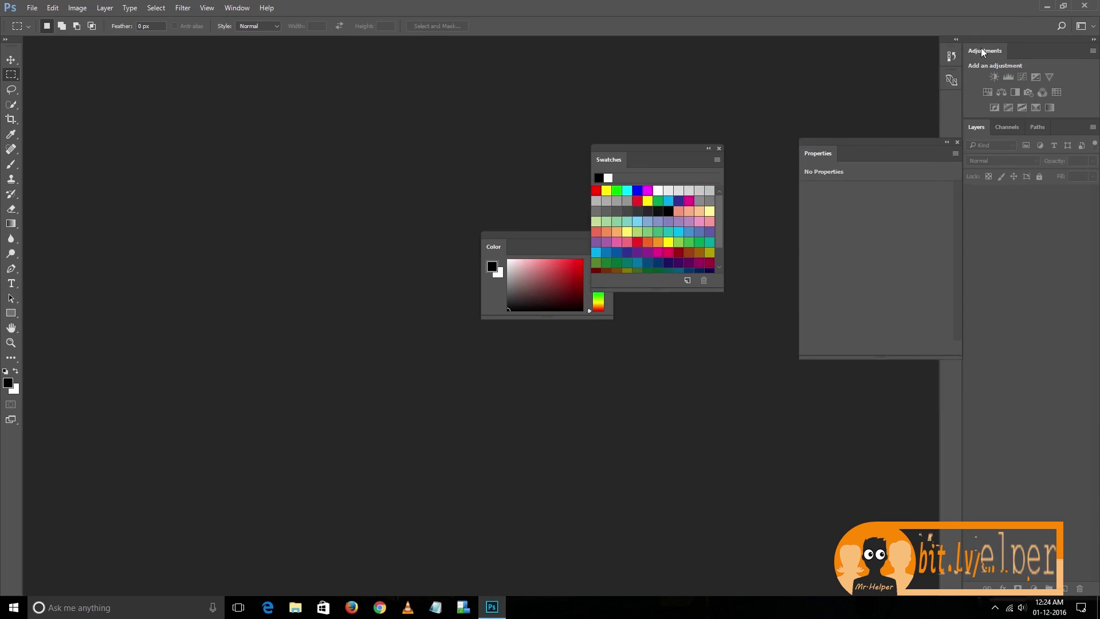
{"action": "left_click_drag", "start_coordinate": [986, 51], "coordinate": [337, 121]}
Float the Layers, Channels, Paths and Tools panels and both collapsed icon panels
{"action": "left_click_drag", "start_coordinate": [975, 55], "coordinate": [764, 97]}
{"action": "left_click_drag", "start_coordinate": [980, 51], "coordinate": [388, 223]}
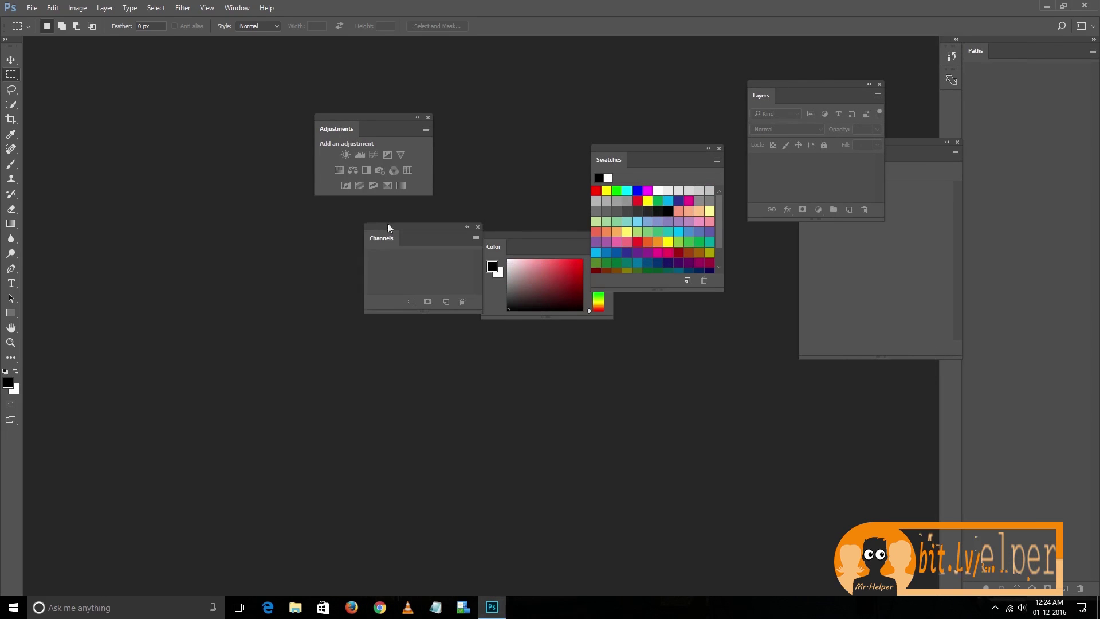
{"action": "left_click_drag", "start_coordinate": [976, 50], "coordinate": [492, 122]}
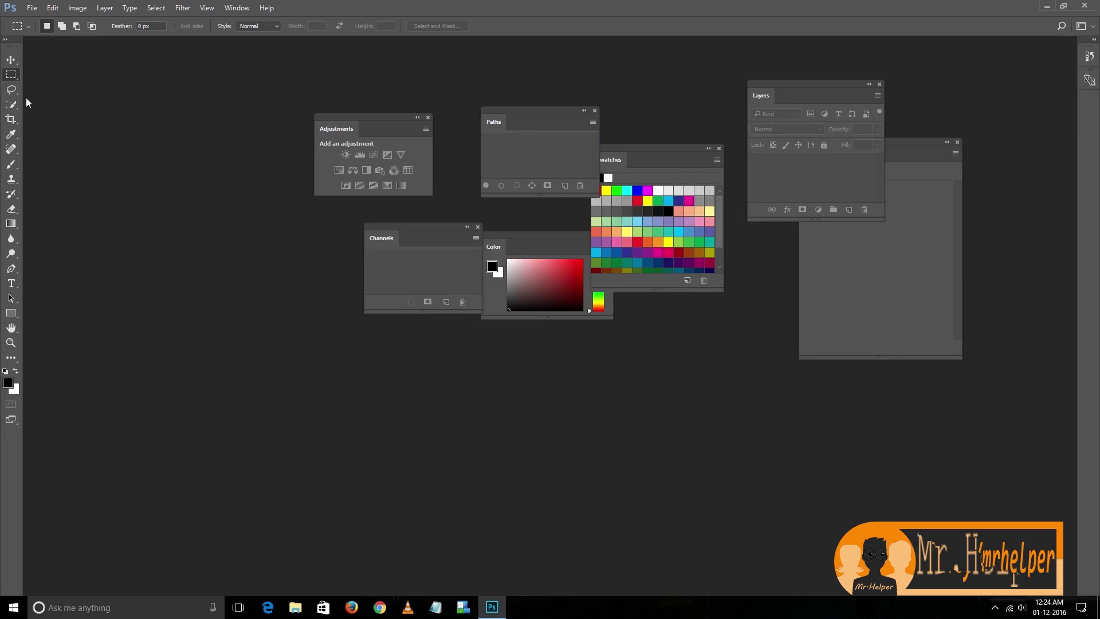
{"action": "left_click_drag", "start_coordinate": [11, 41], "coordinate": [197, 61]}
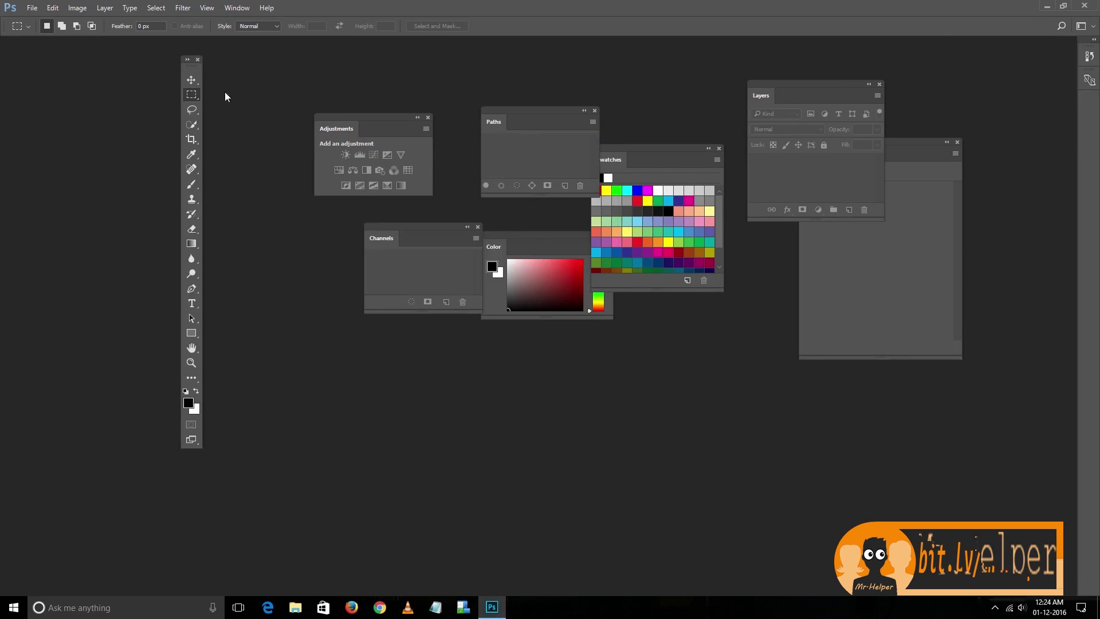
{"action": "left_click_drag", "start_coordinate": [1091, 62], "coordinate": [1017, 61]}
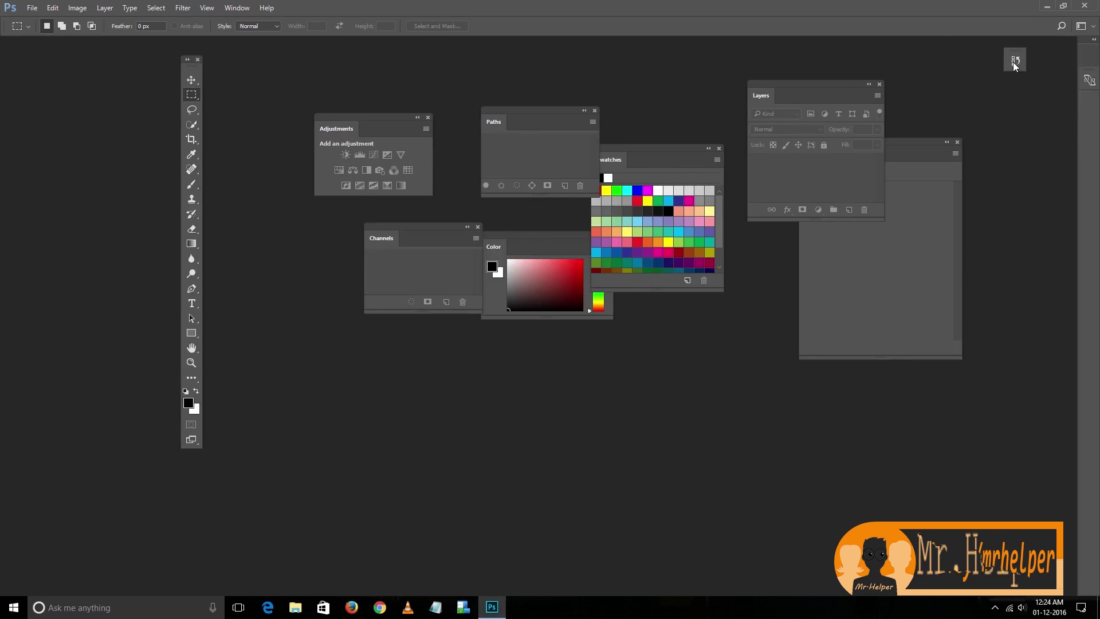
{"action": "left_click_drag", "start_coordinate": [1090, 58], "coordinate": [1023, 162]}
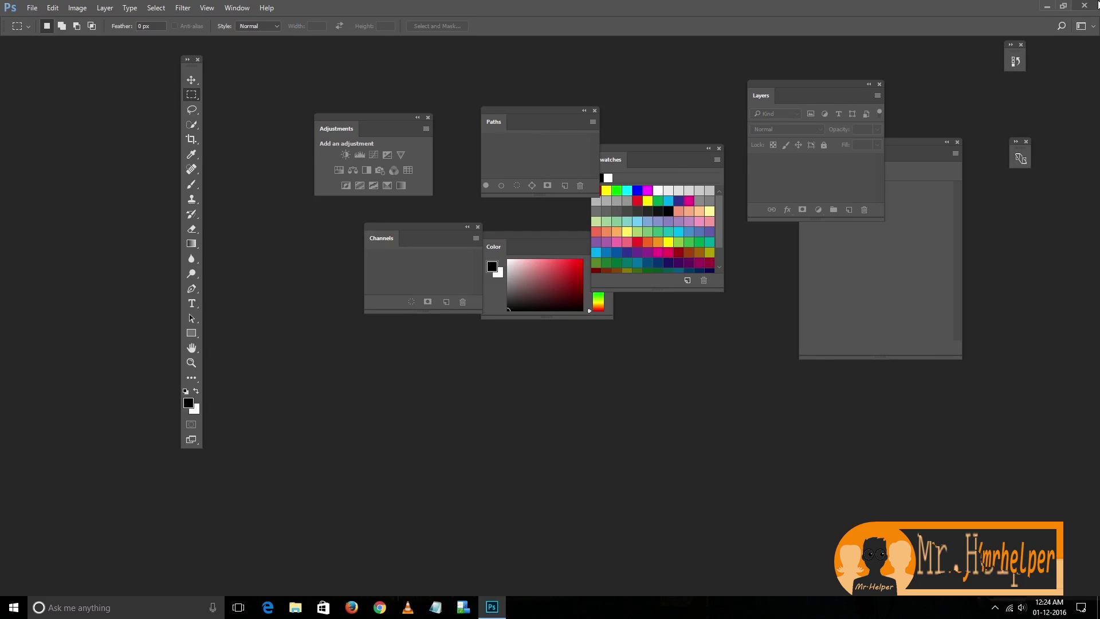
{"action": "left_click", "coordinate": [1092, 4]}
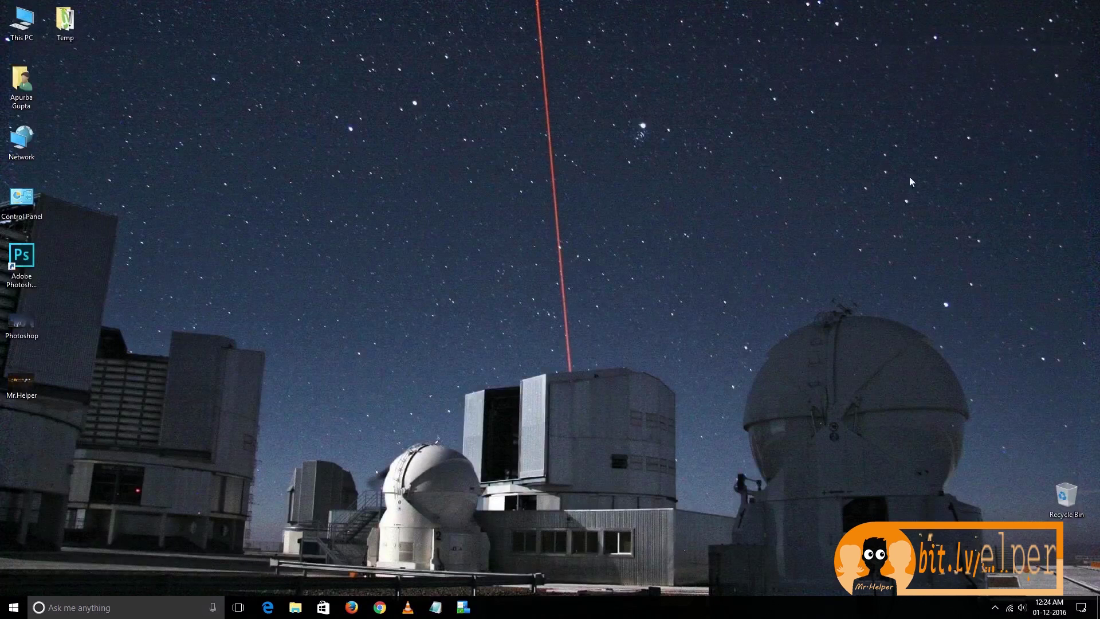
{"action": "right_click", "coordinate": [419, 313]}
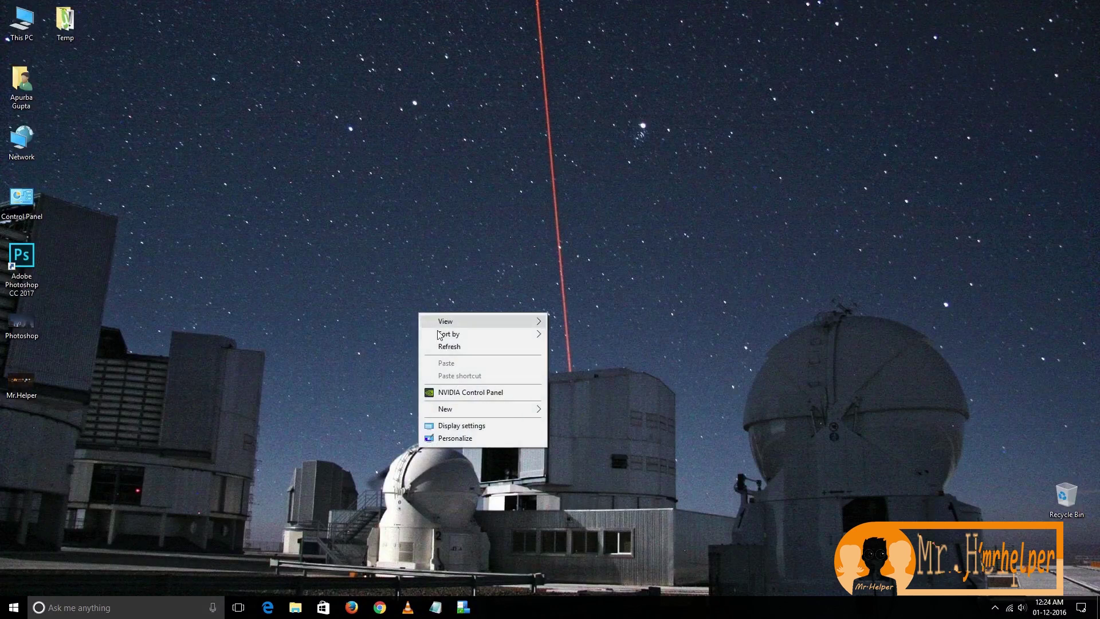
{"action": "left_click", "coordinate": [452, 346]}
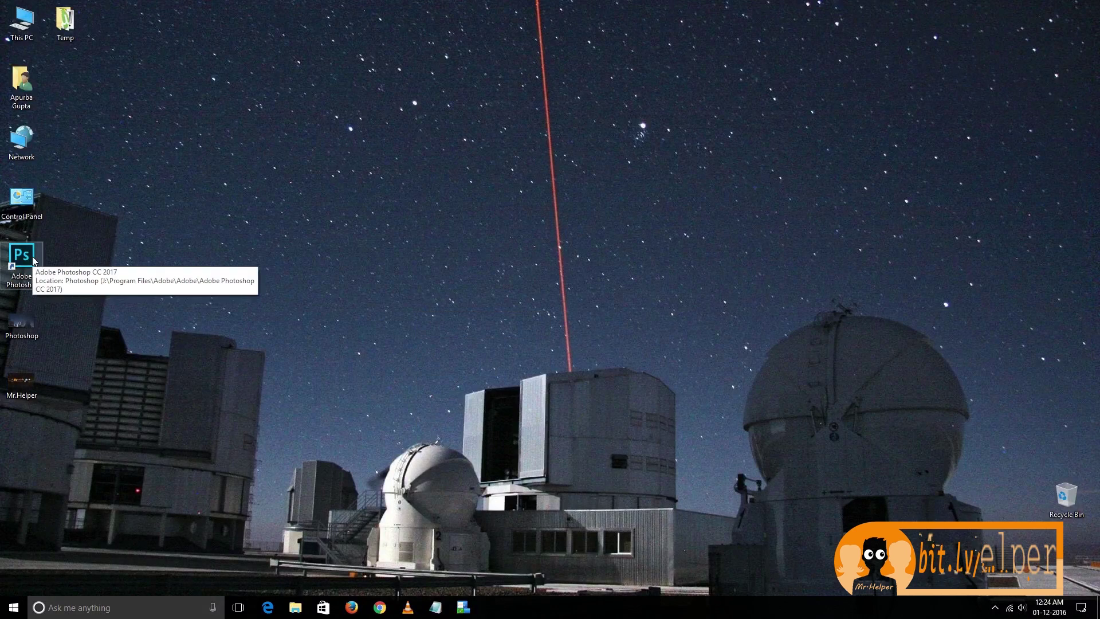
{"action": "key", "text": "alt+ctrl+shift"}
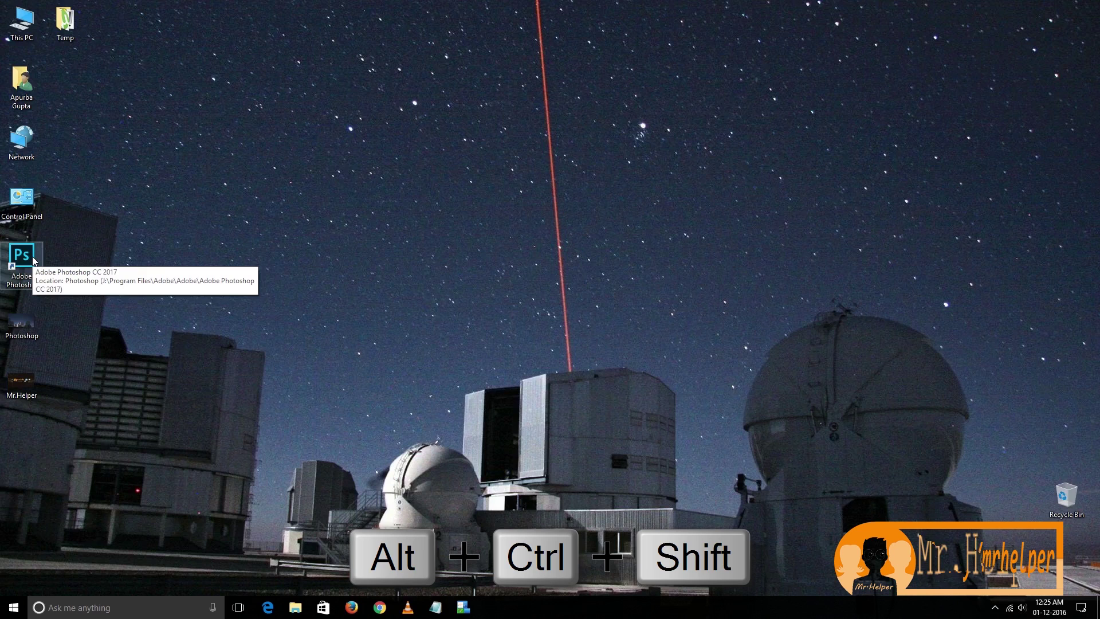
{"action": "right_click", "coordinate": [125, 186]}
{"action": "left_click", "coordinate": [156, 218]}
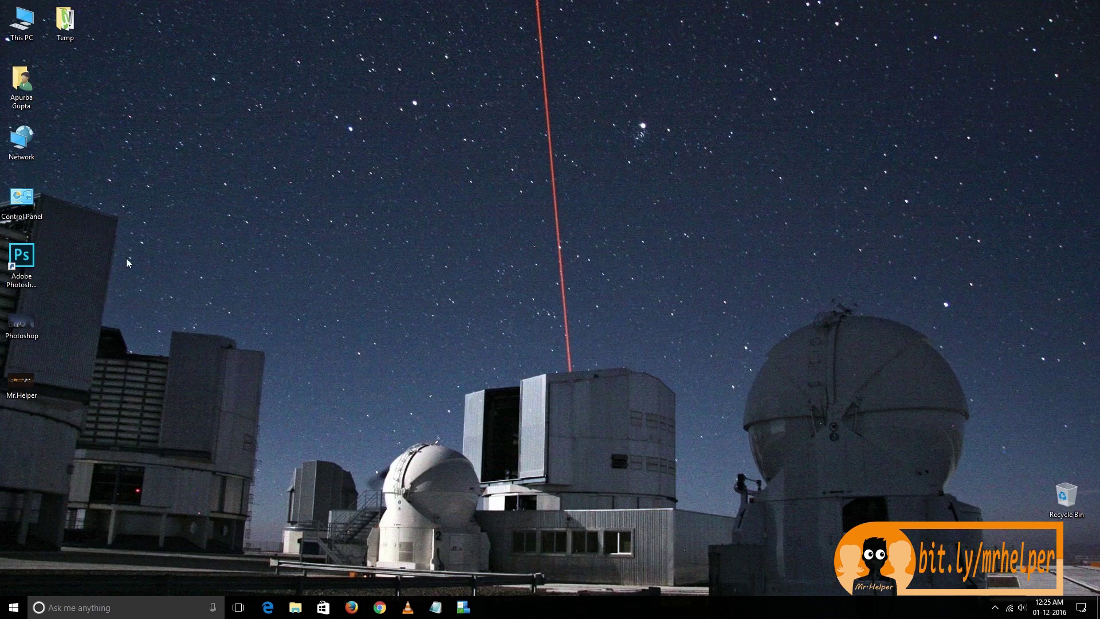
Start Photoshop CC 2017 holding Alt+Ctrl+Shift and confirm deleting the settings file
{"action": "double_click", "coordinate": [35, 258]}
{"action": "key", "text": "alt+ctrl+shift"}
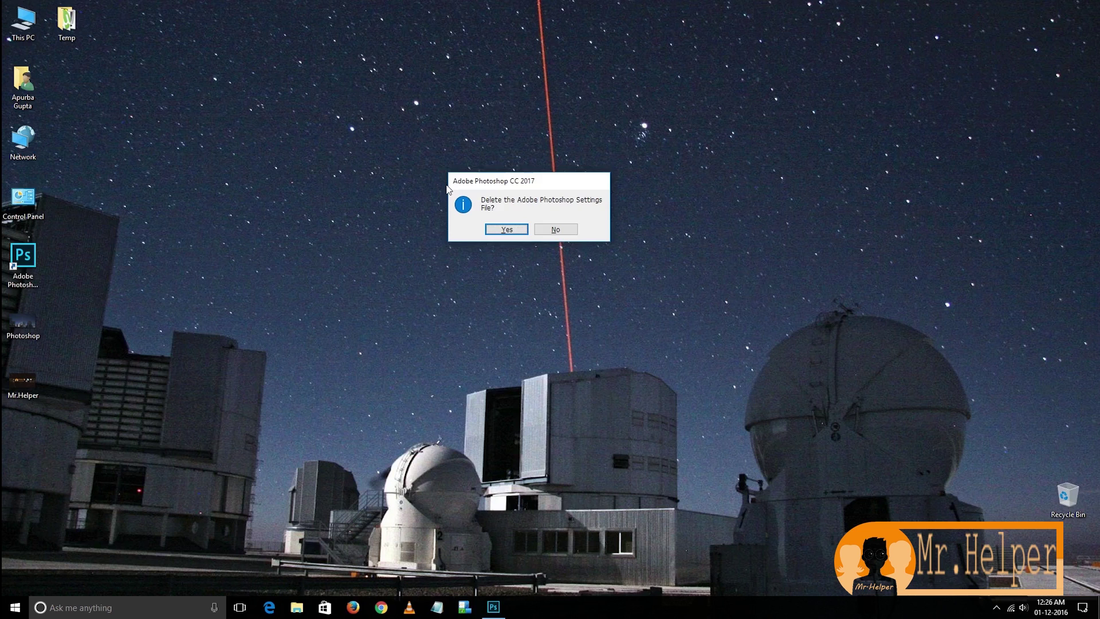
{"action": "left_click", "coordinate": [506, 230]}
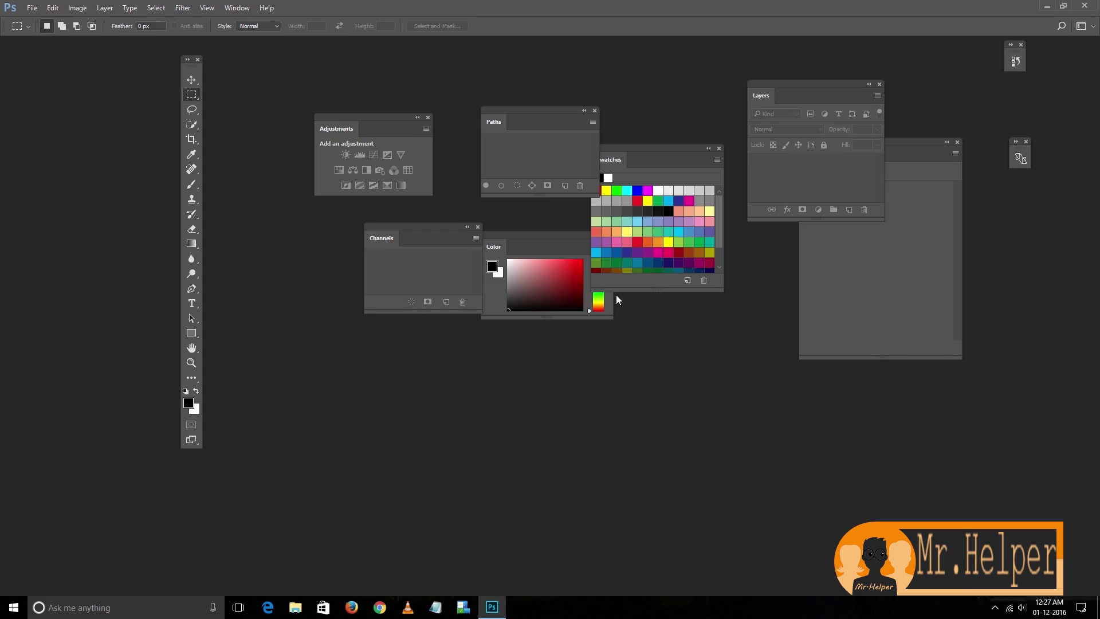
Reset Essentials twice so Tools and all floating panels redock in the default column
{"action": "left_click", "coordinate": [1094, 27]}
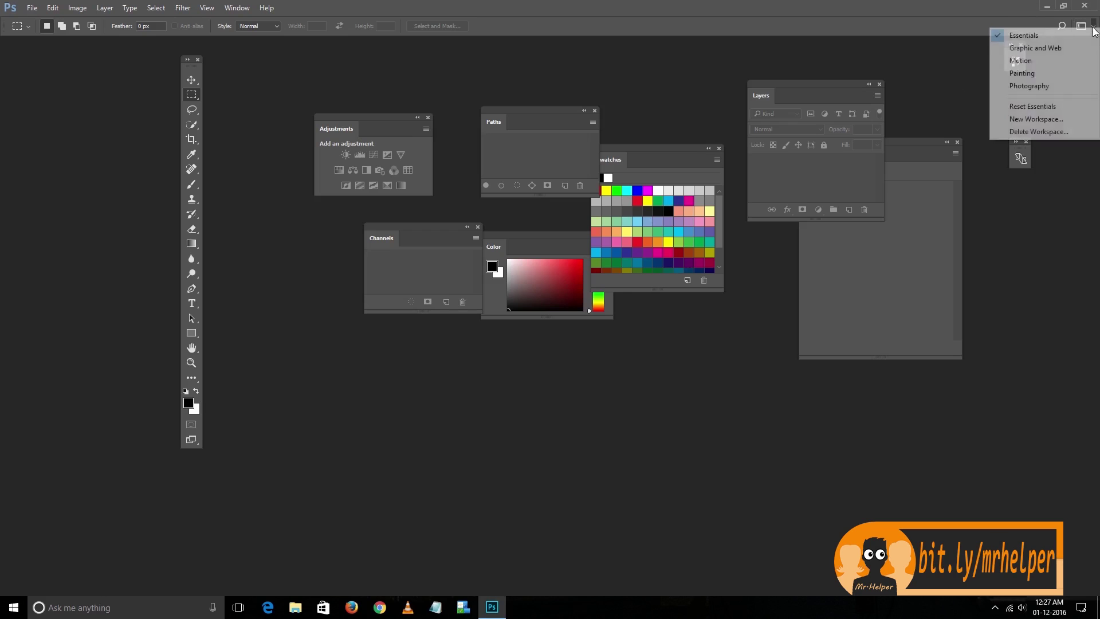
{"action": "left_click", "coordinate": [1057, 106]}
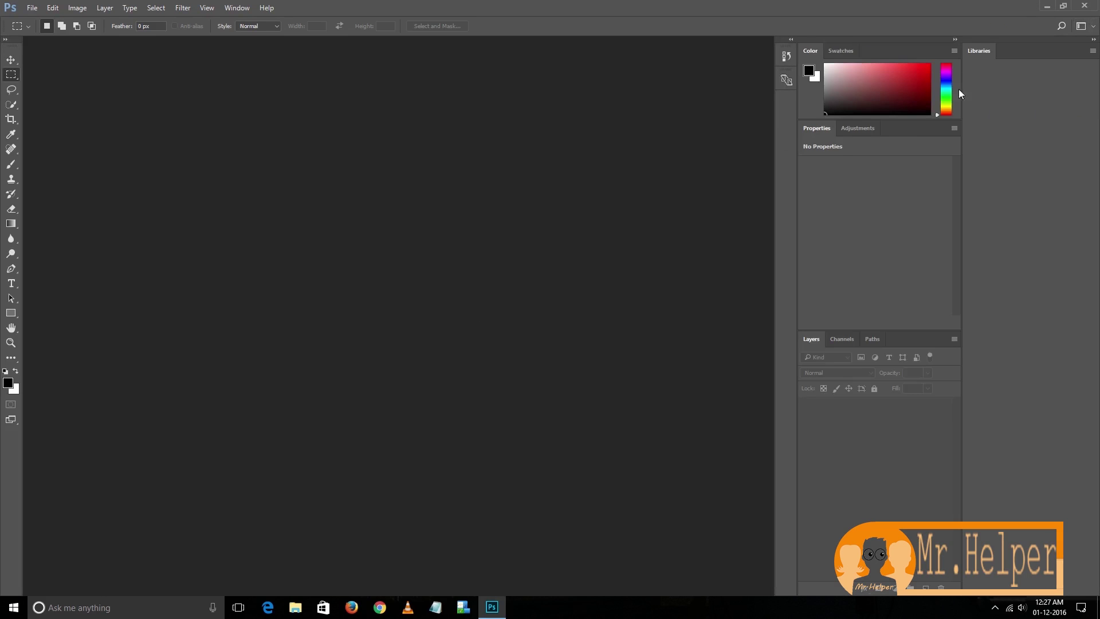
{"action": "left_click", "coordinate": [1093, 26]}
{"action": "left_click", "coordinate": [1055, 109]}
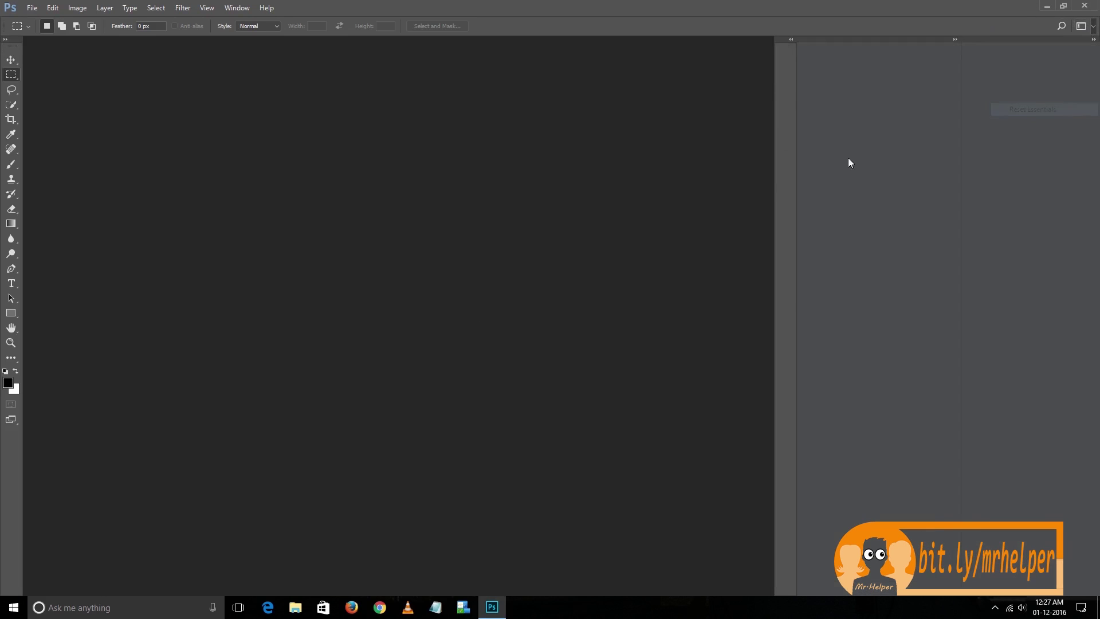